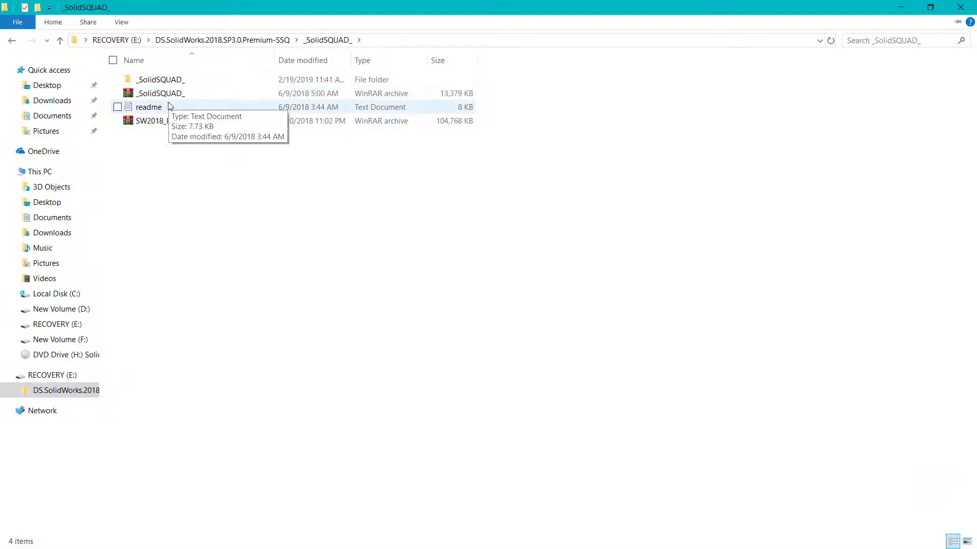
Open the innermost _SolidSQUAD_ folder inside DS.SolidWorks.2018.SP3.0.Premium-SSQ
left_click(209, 40)
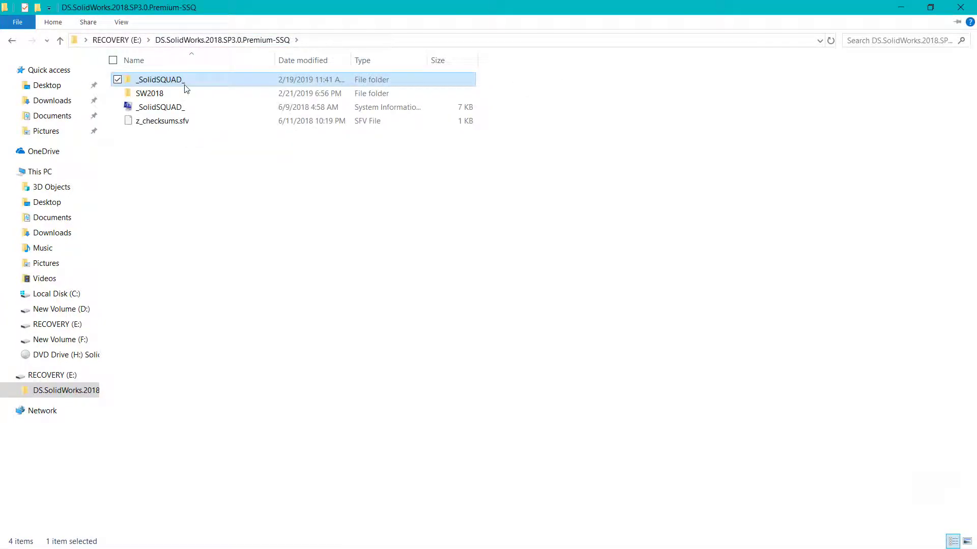
double_click(186, 89)
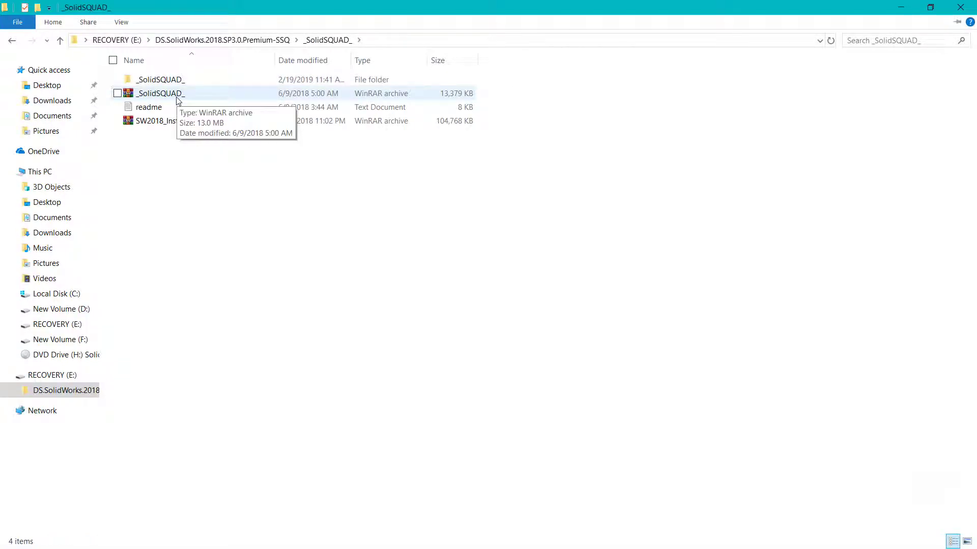
double_click(176, 82)
double_click(177, 85)
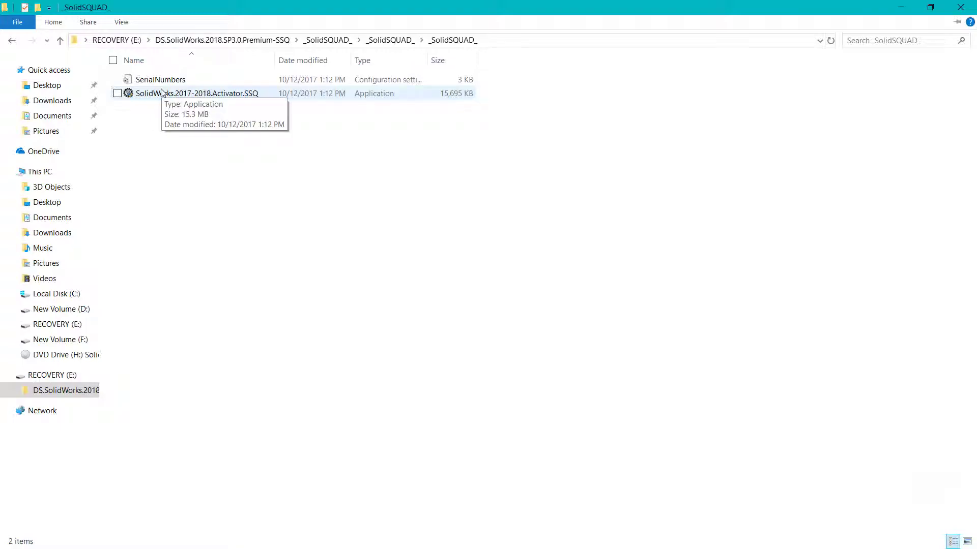
Run SolidWorks.2017-2018.Activator.SSQ and allow it to make changes to the device
left_click(162, 93)
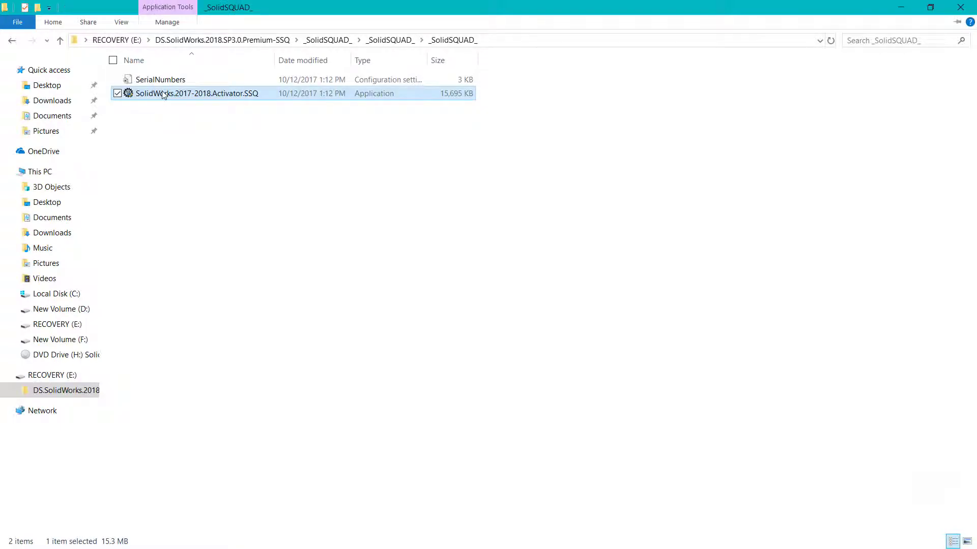
double_click(163, 93)
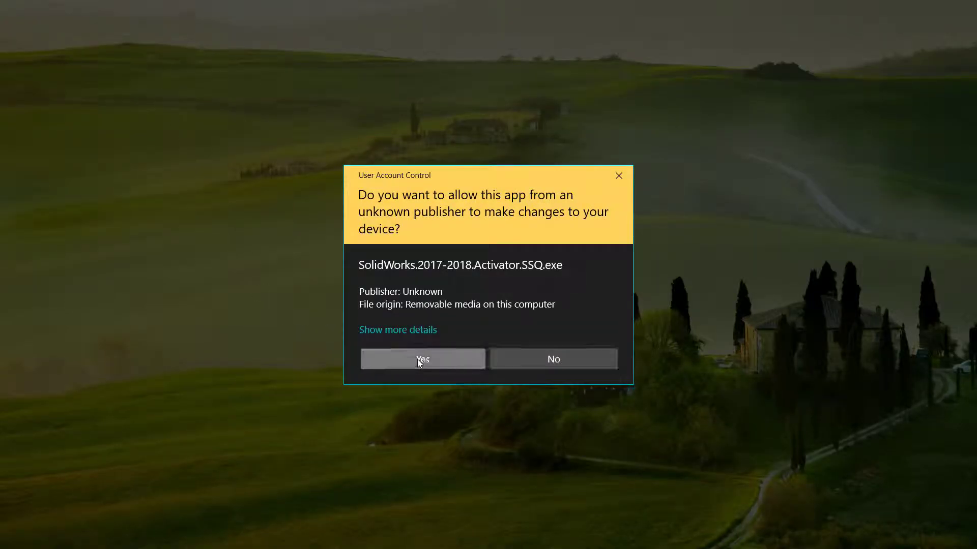
left_click(418, 359)
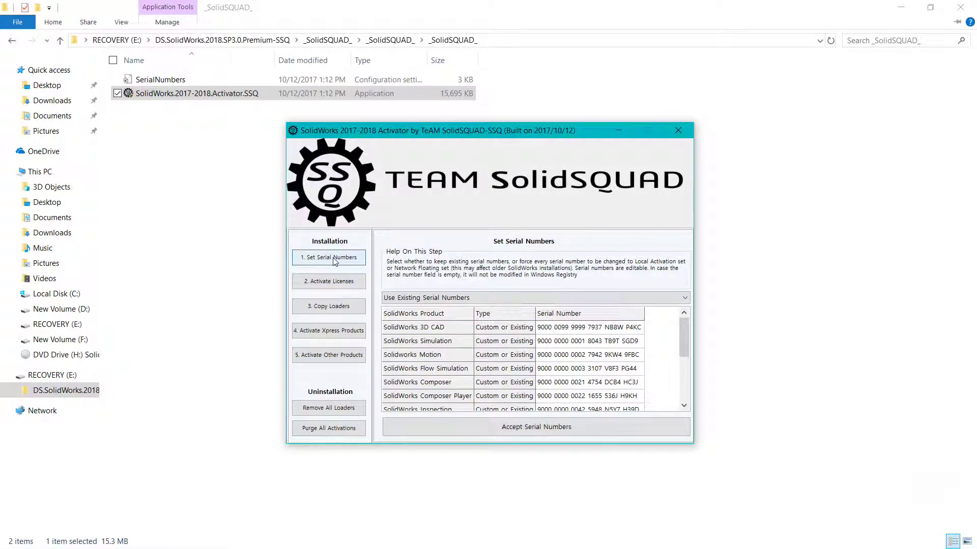
Select Force Local Activation Serial Numbers, show the license activation page for SolidWorks 2018 products, and minimize the activator
left_click(436, 299)
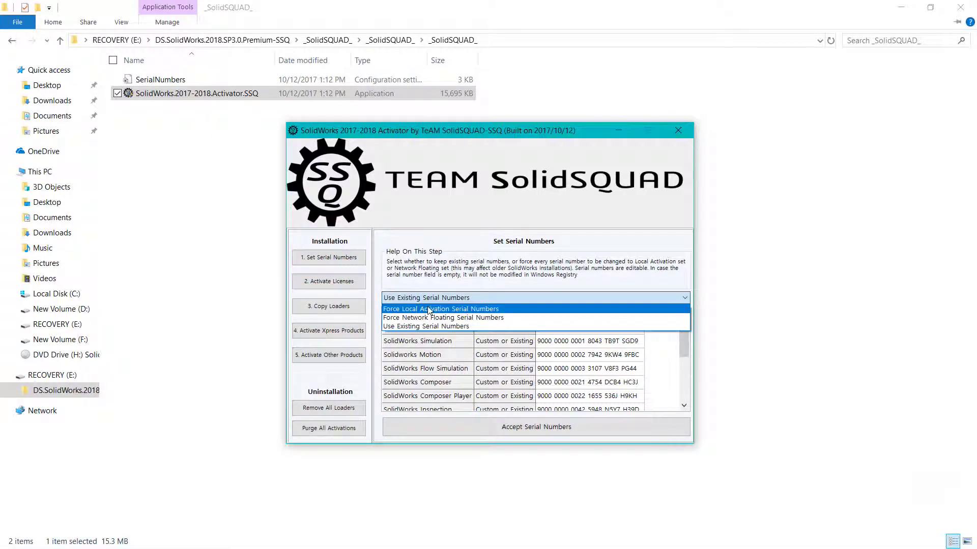
left_click(429, 310)
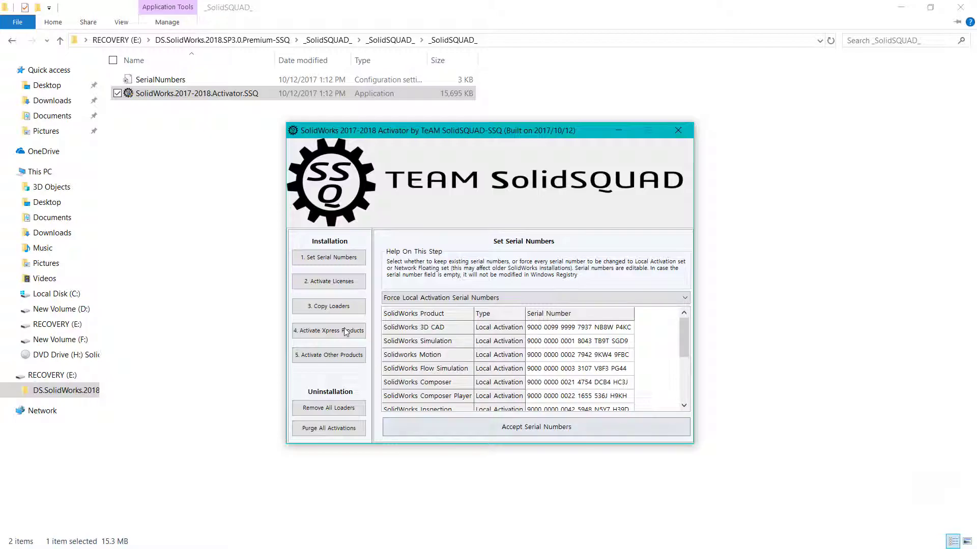
left_click(329, 281)
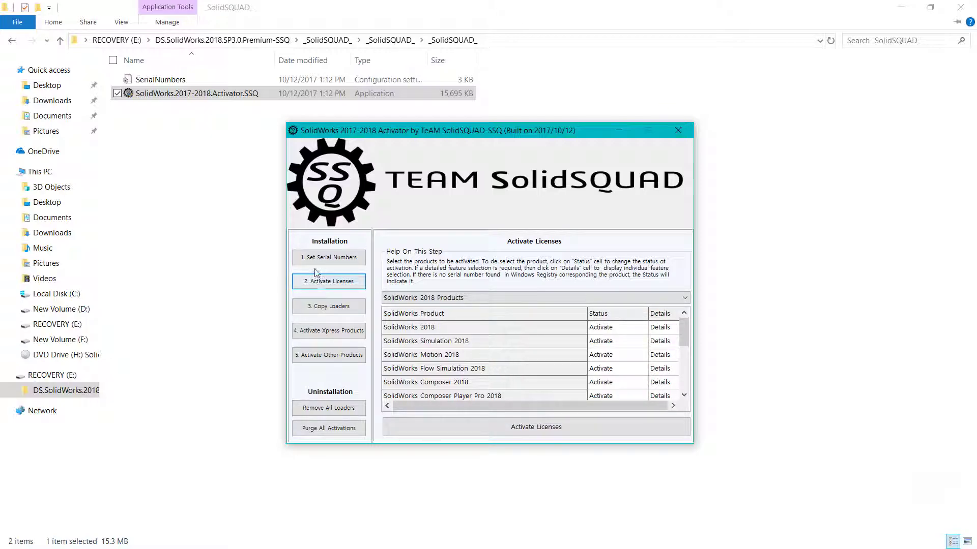
left_click(619, 130)
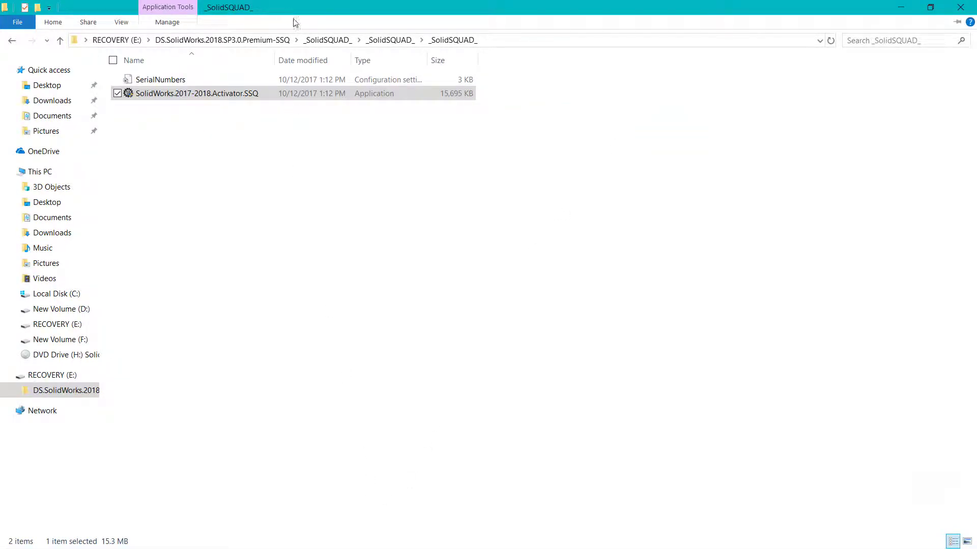
Run setup from the SW2018 folder of DS.SolidWorks.2018.SP3.0.Premium-SSQ and allow it to make changes
left_click(323, 39)
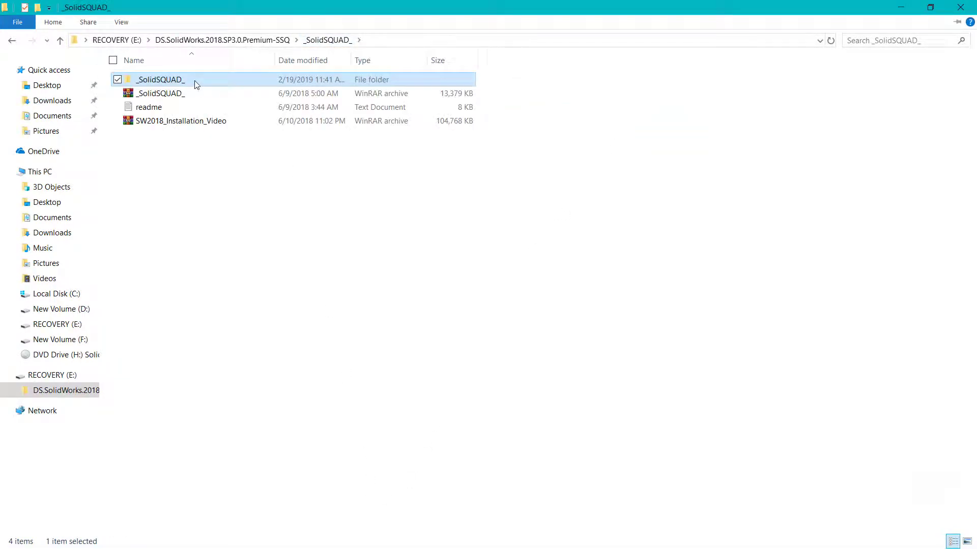
left_click(222, 40)
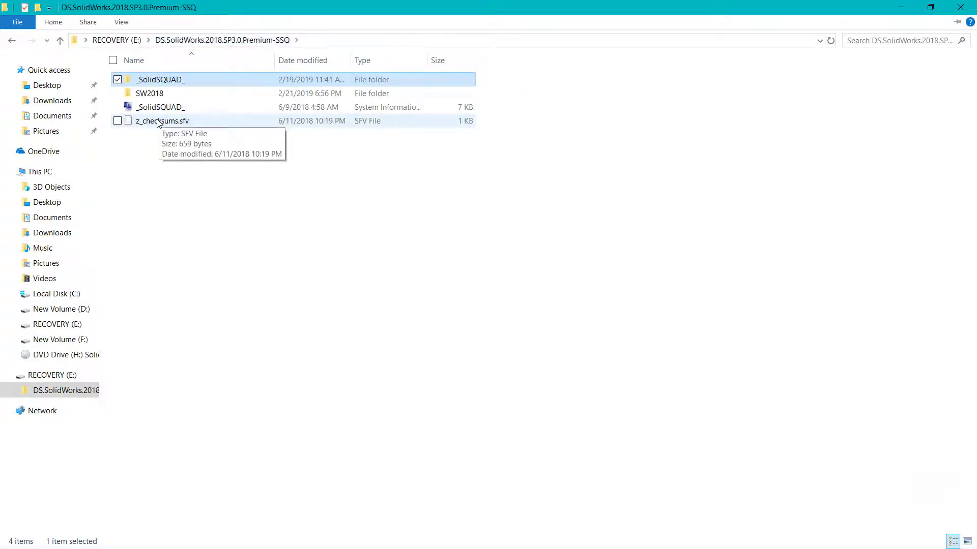
double_click(154, 92)
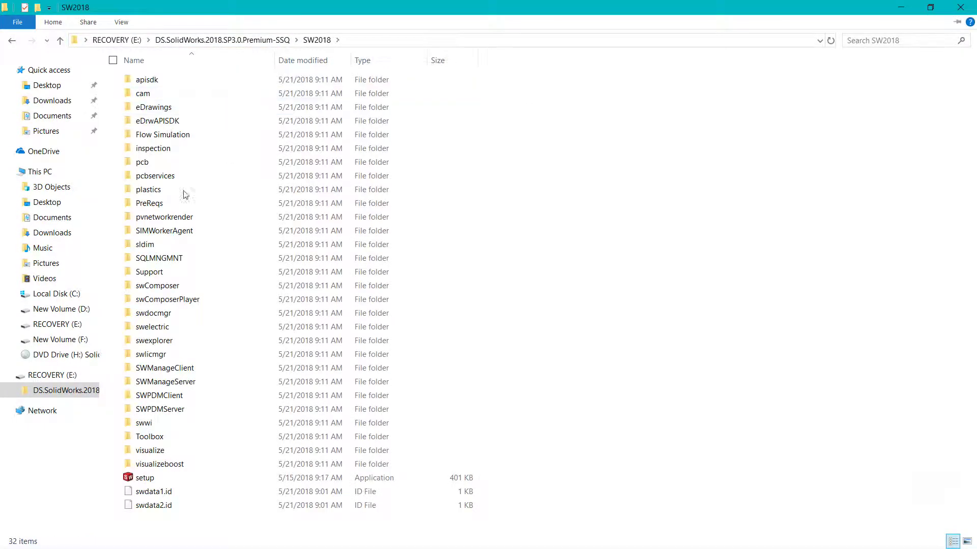
double_click(145, 480)
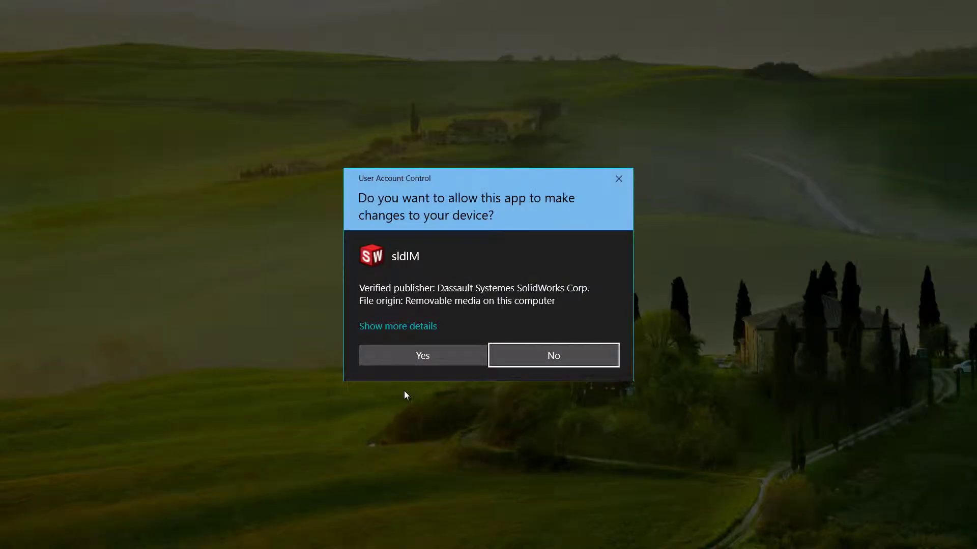
left_click(403, 354)
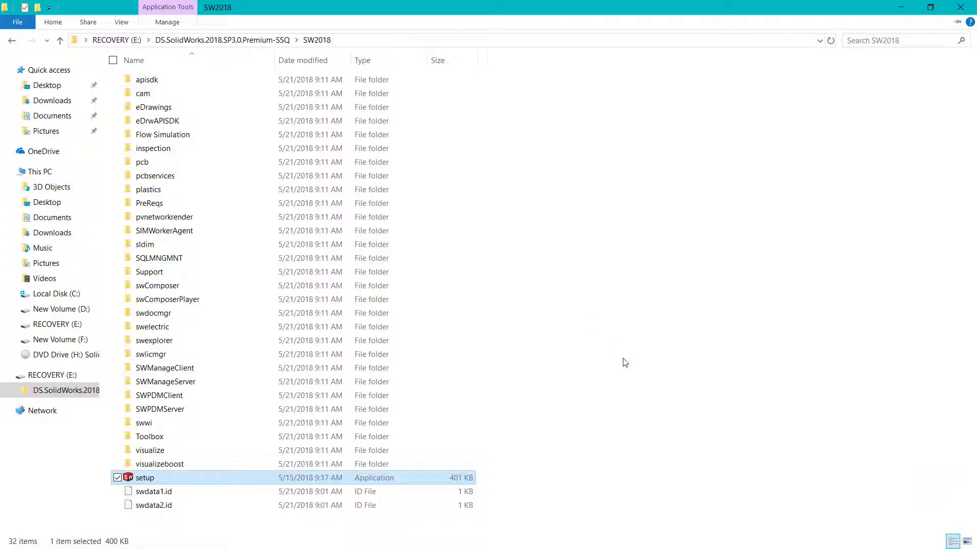
Turn on airplane mode and cancel the running SOLIDWORKS installation at the reboot warning
key("XF86RFKill")
left_click(901, 7)
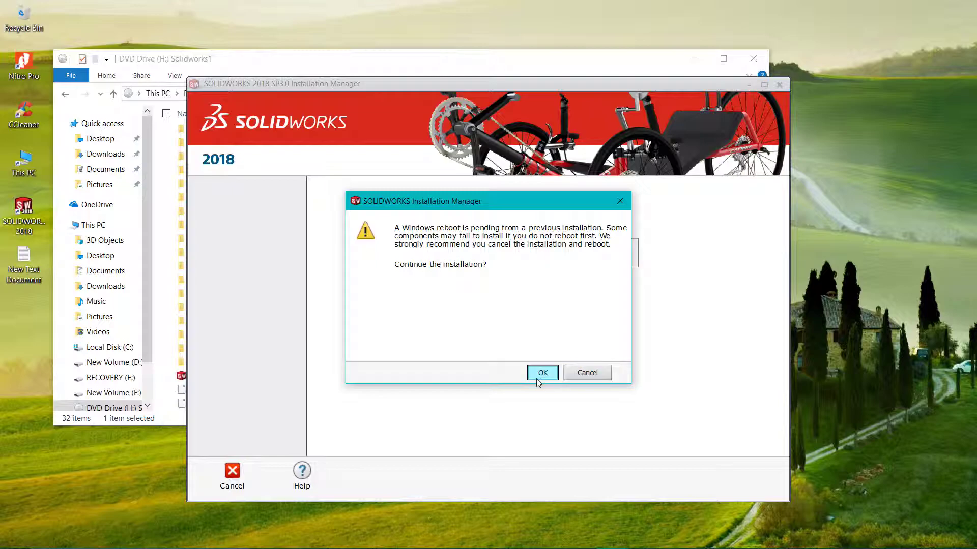
left_click(579, 374)
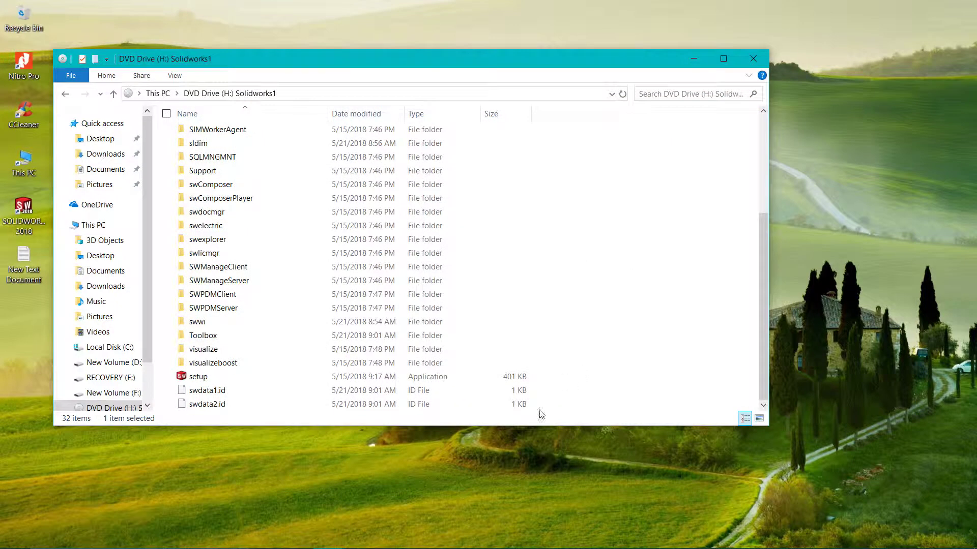
Run setup from the Solidworks1 DVD drive with permission to make changes and continue the installation despite the pending reboot
left_click(246, 379)
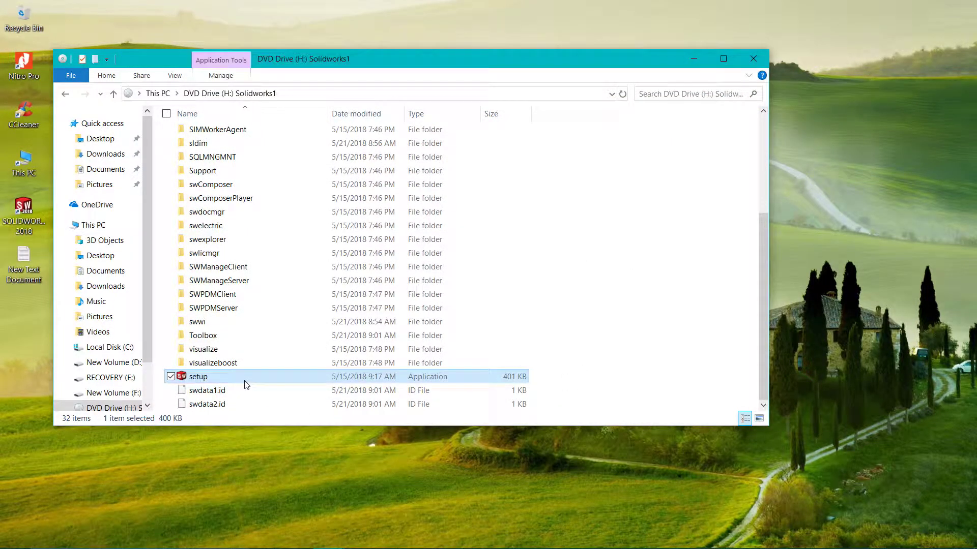
double_click(246, 385)
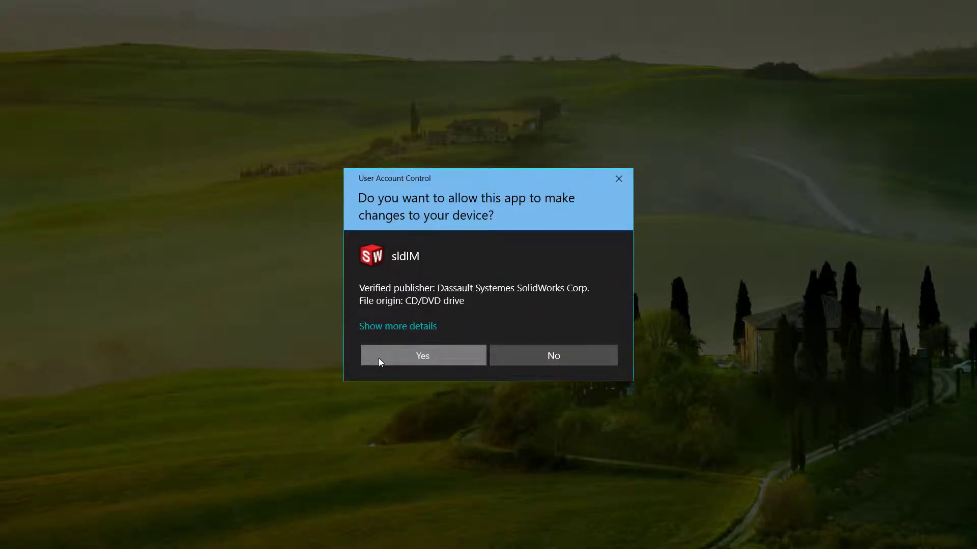
left_click(379, 358)
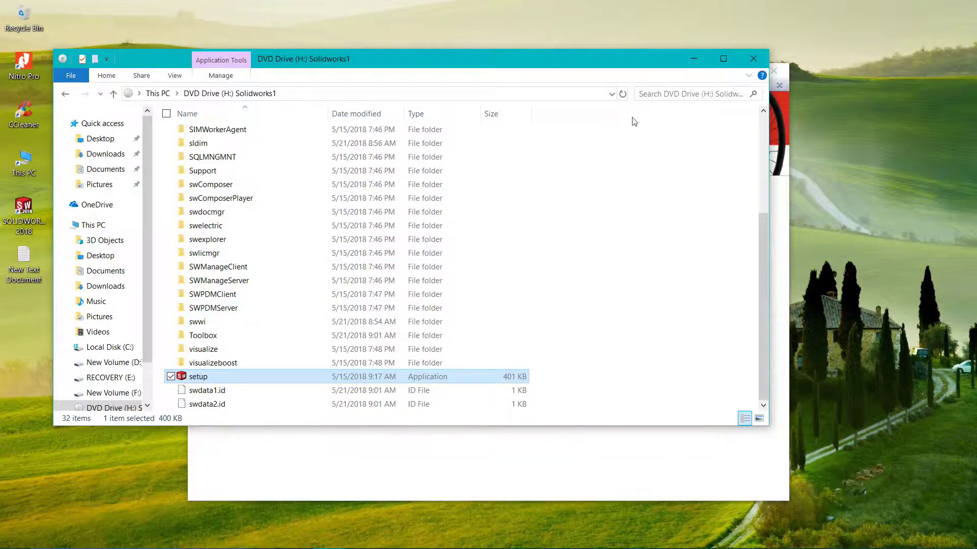
left_click(693, 58)
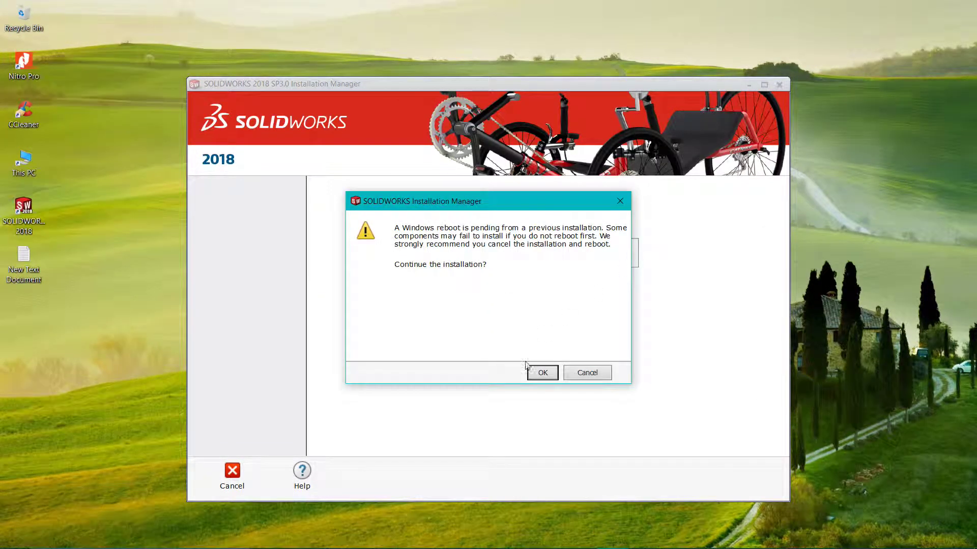
left_click(541, 373)
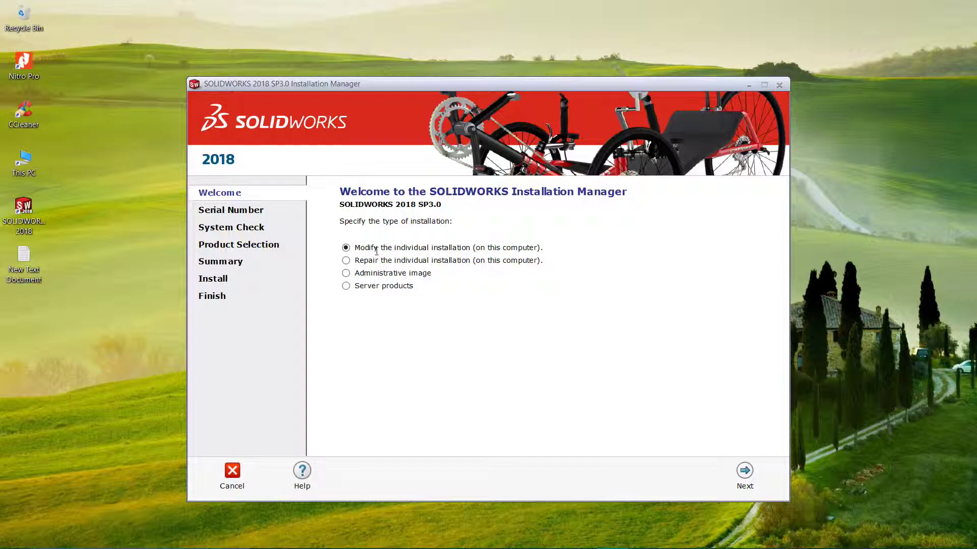
Proceed with modifying the individual installation using the prefilled serial numbers, continuing without a connection to the SOLIDWORKS server
left_click(745, 470)
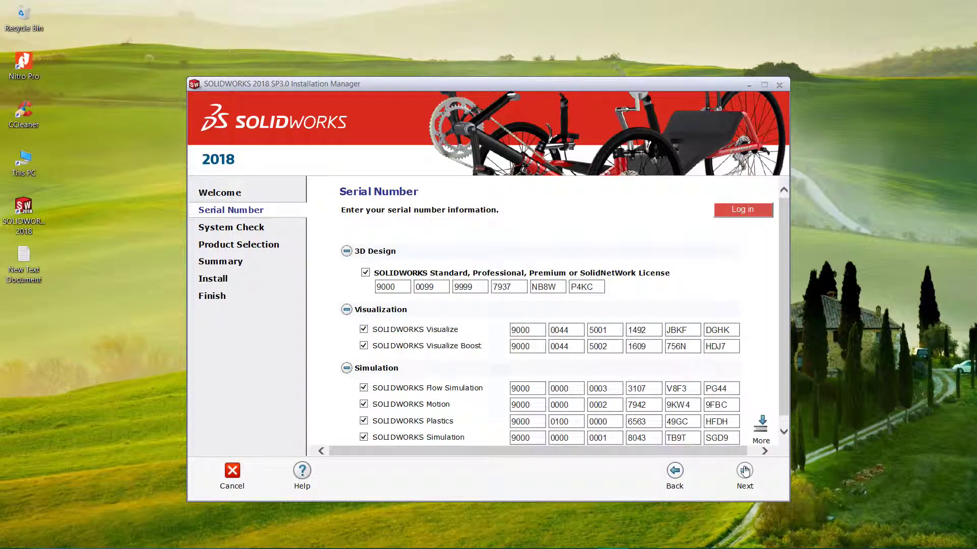
left_click(784, 433)
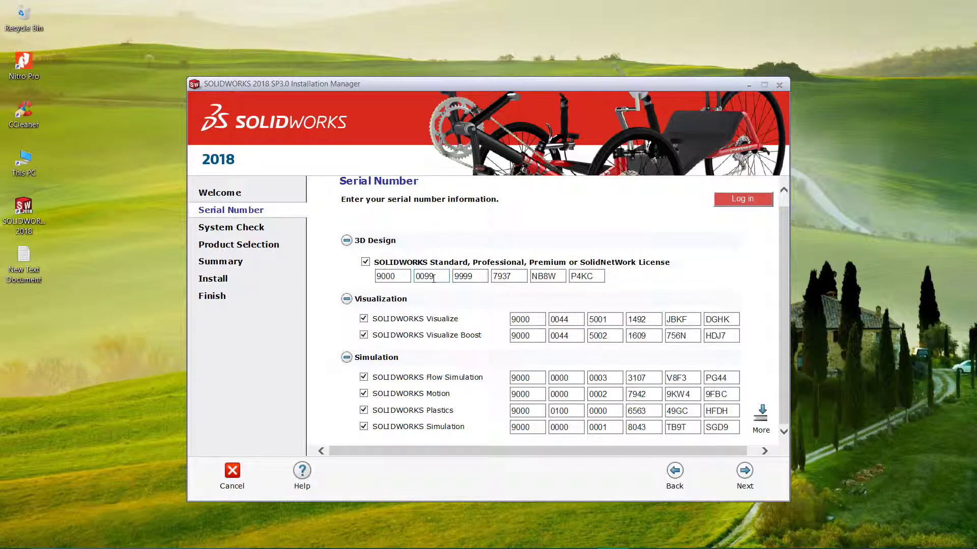
mouse_move(422, 547)
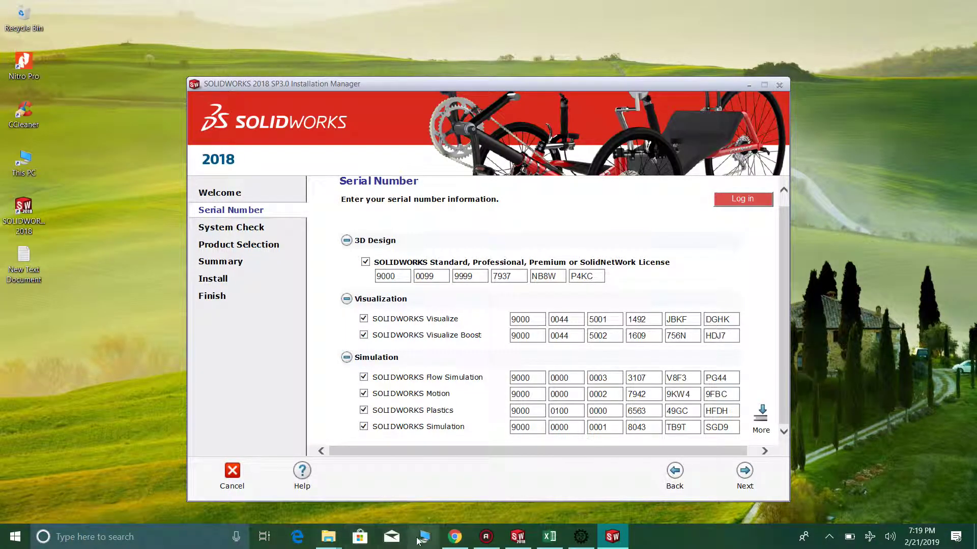
left_click(581, 539)
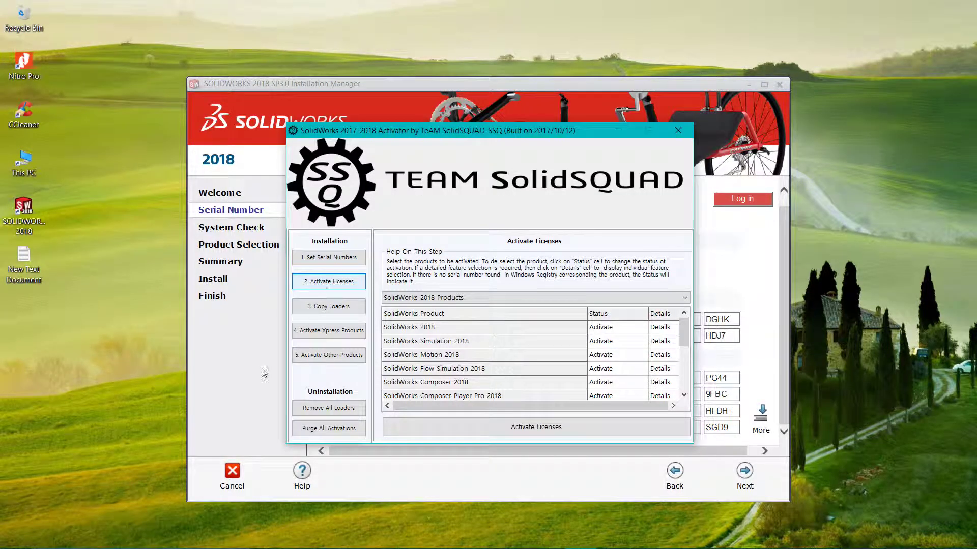
left_click(618, 130)
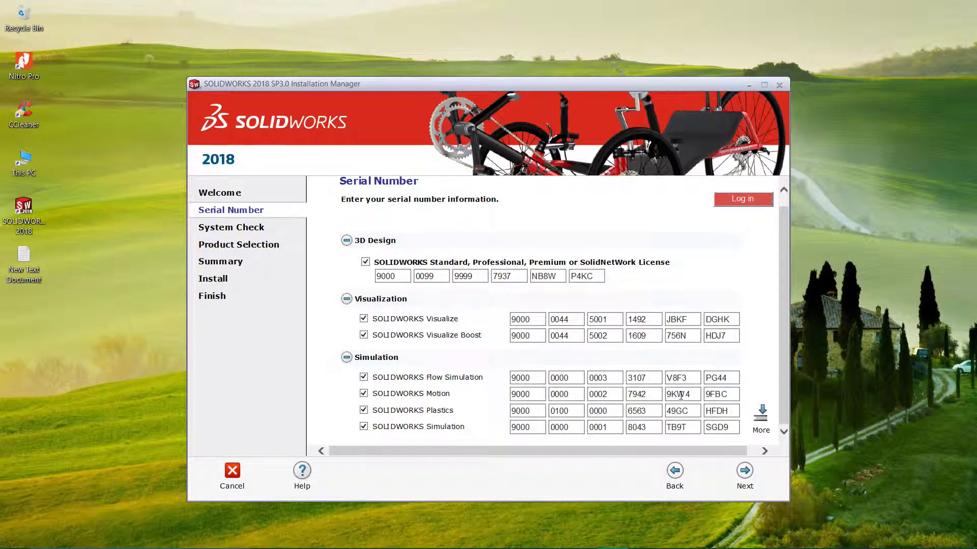
left_click(744, 481)
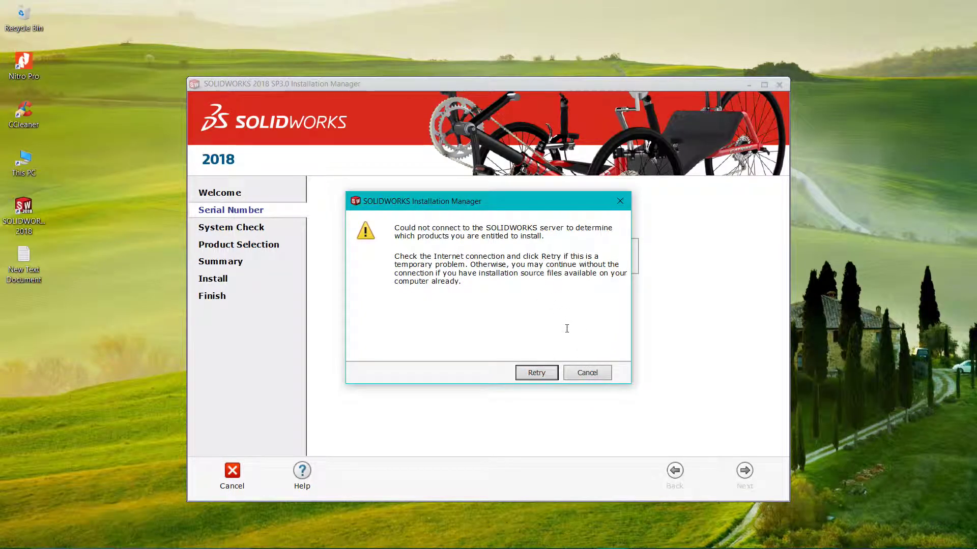
left_click(583, 375)
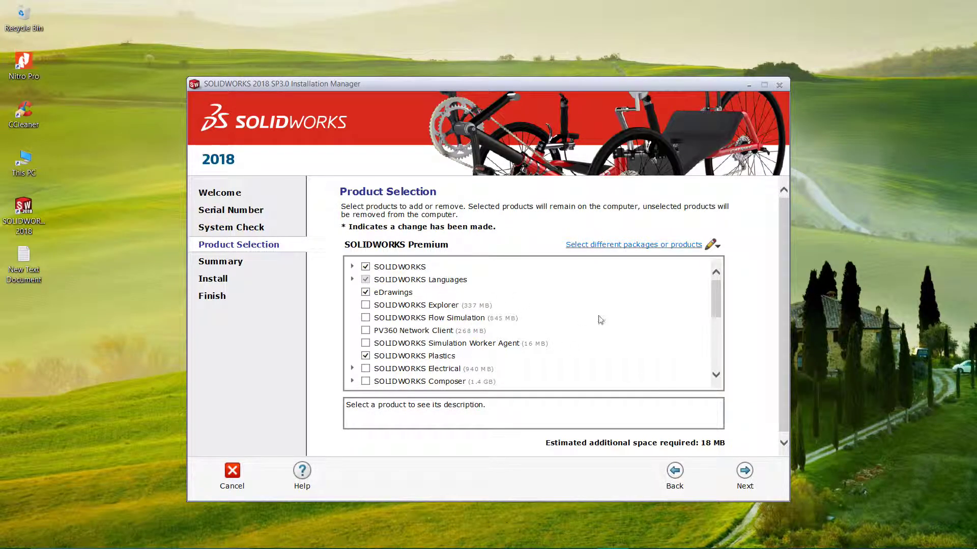
Review which SOLIDWORKS Premium products are selected for installation, from the SOLIDWORKS entry down to SOLIDWORKS Motion
scroll(715, 330, "down", 3)
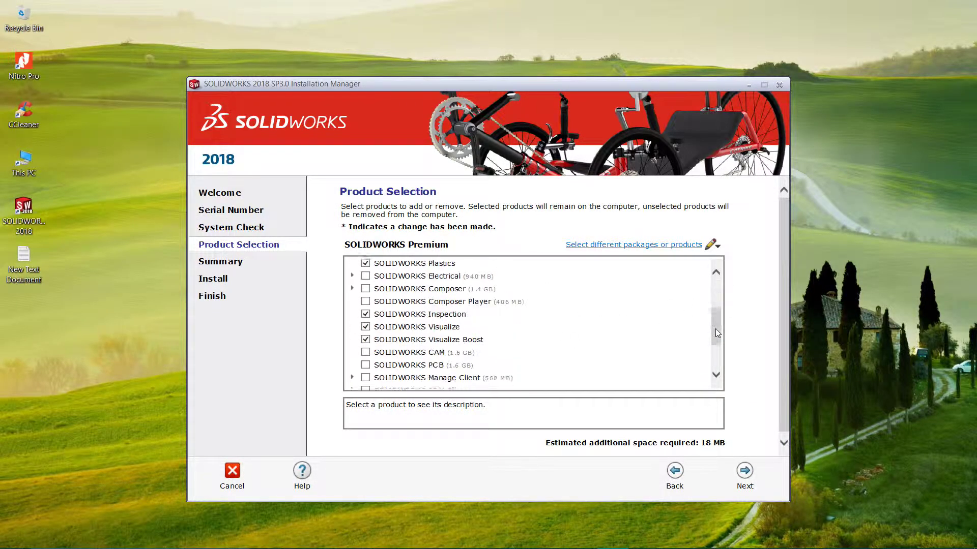
left_click(716, 375)
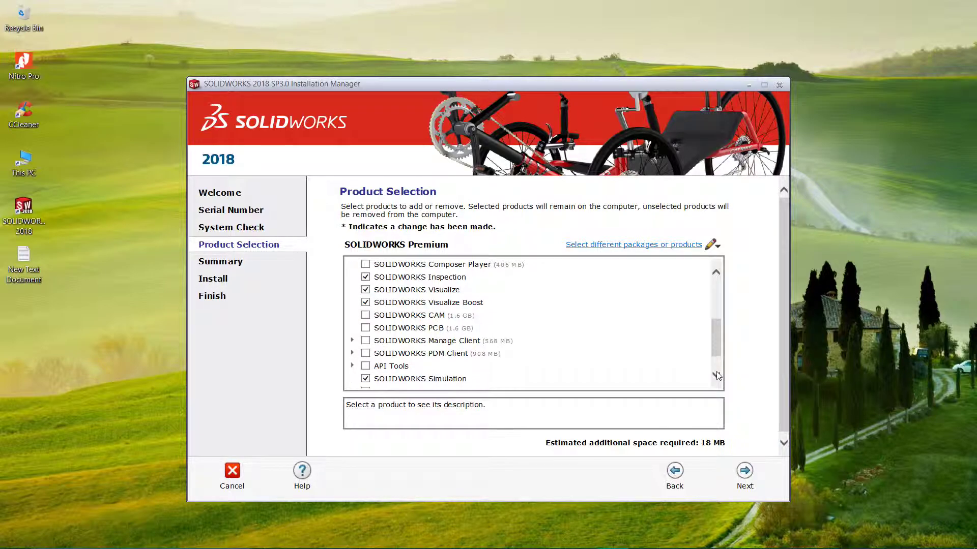
left_click(714, 284)
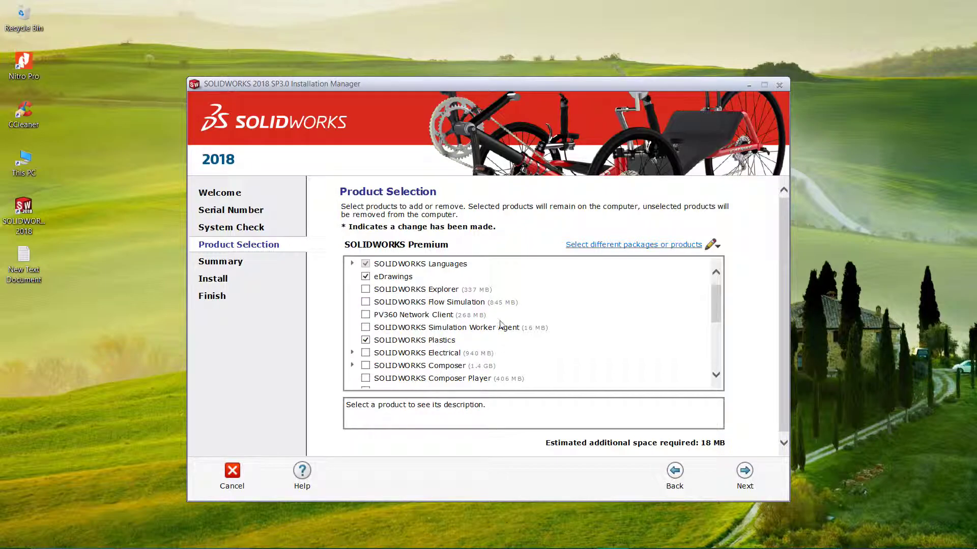
left_click(715, 375)
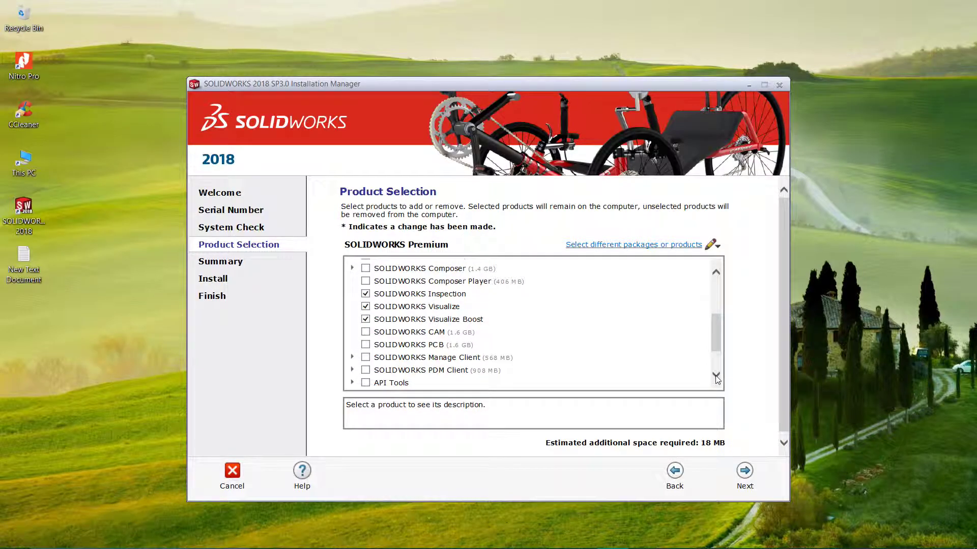
left_click(715, 375)
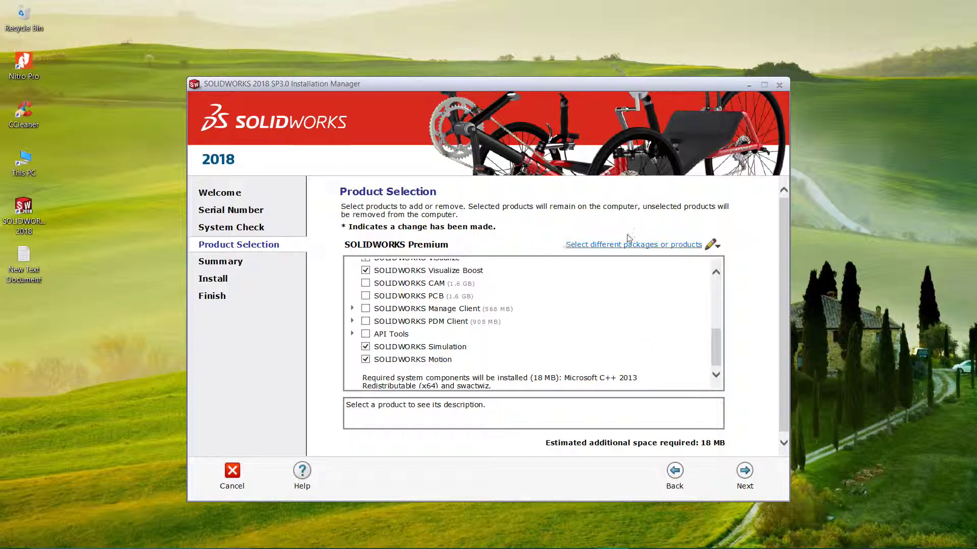
left_click(715, 275)
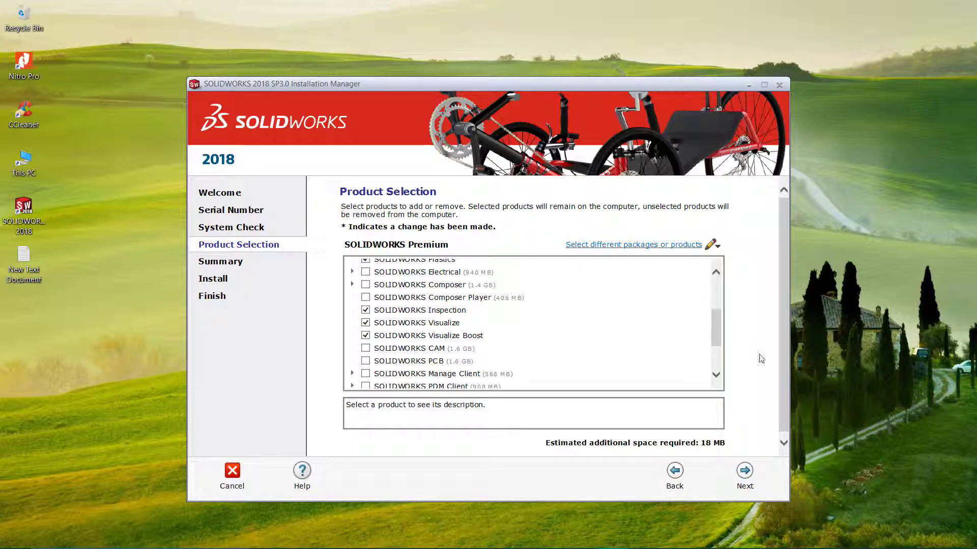
Switch to the SolidSQUAD activator and look through its pages for licenses, loaders, Xpress products and other products, dismissing the Xpress activation prompt
left_click(715, 363)
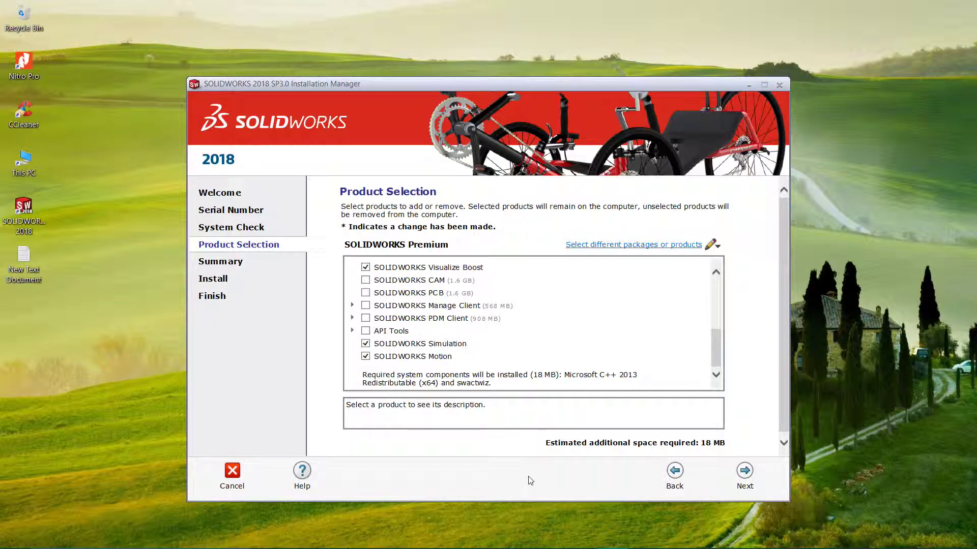
left_click(579, 539)
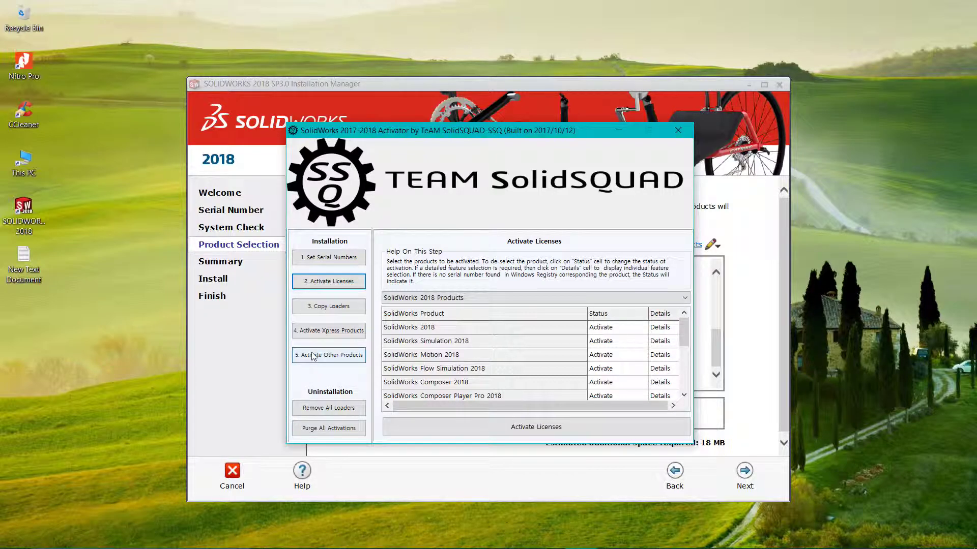
left_click(344, 306)
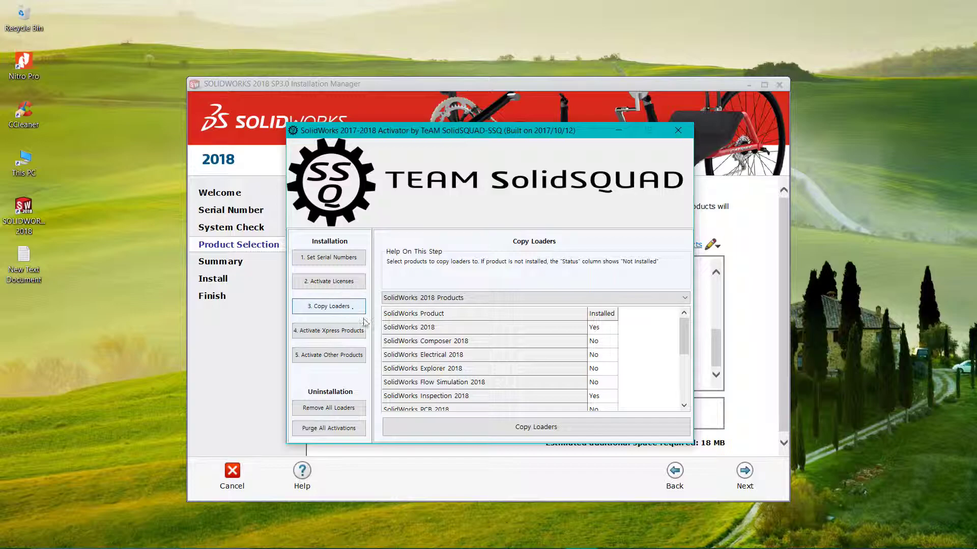
left_click(309, 333)
left_click(486, 432)
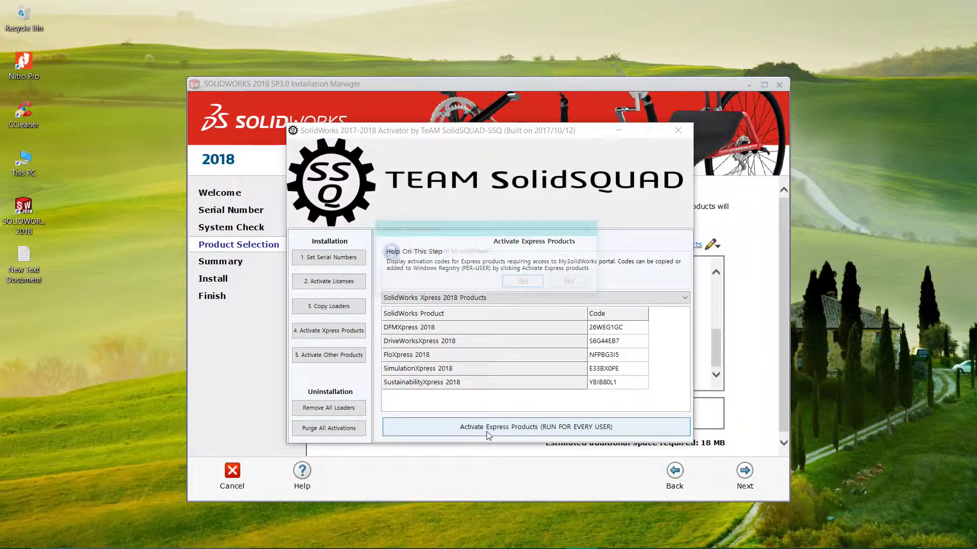
left_click(592, 230)
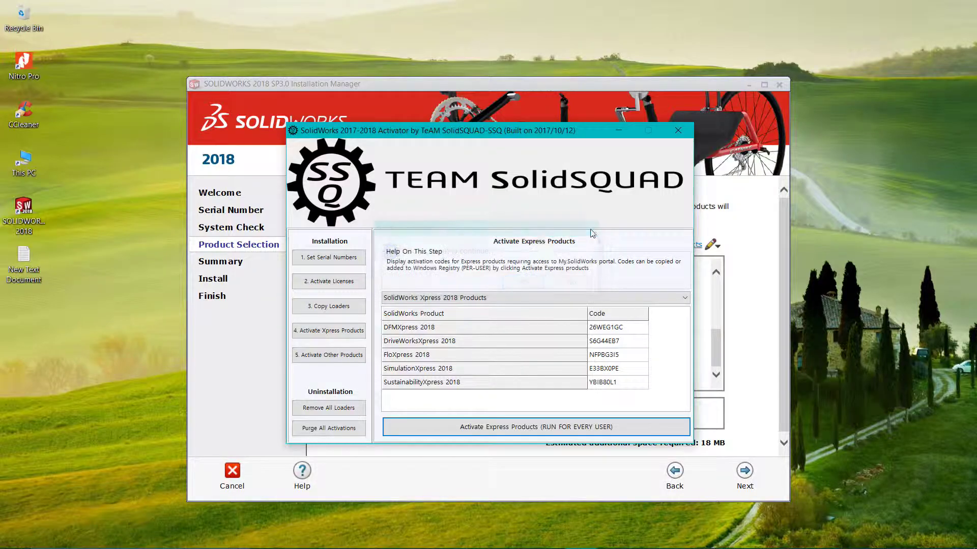
left_click(306, 361)
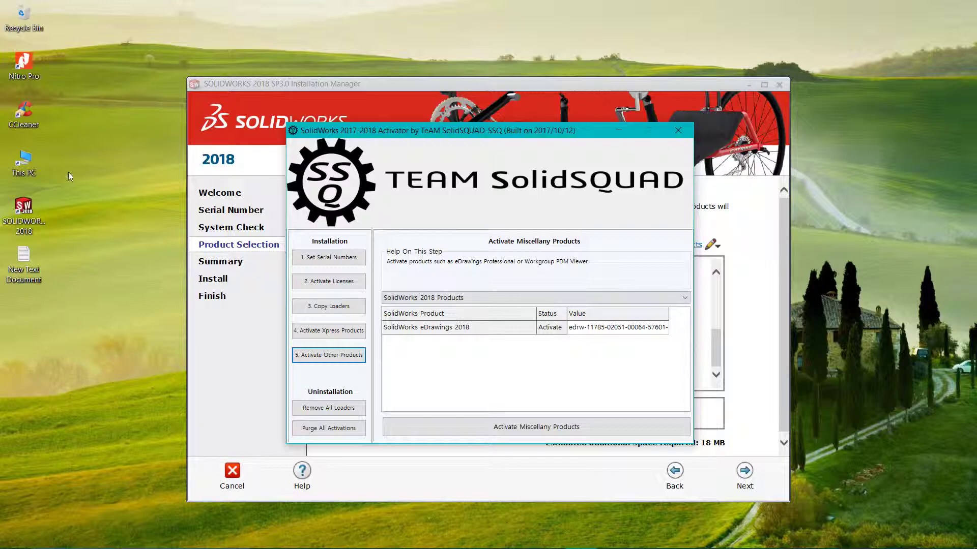
Close the activator, then cancel the SOLIDWORKS 2018 SP3.0 Installation Manager and confirm the exit
left_click(32, 220)
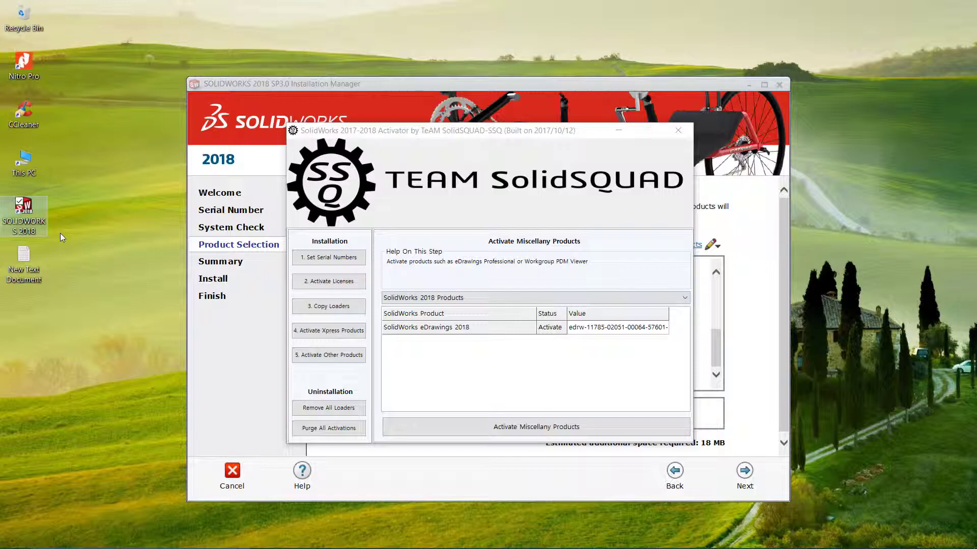
left_click(678, 130)
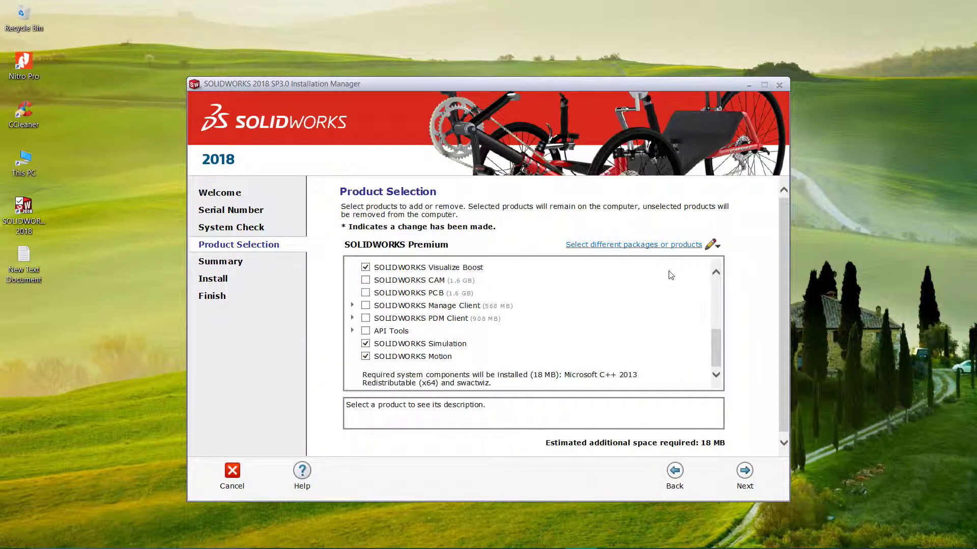
left_click(232, 482)
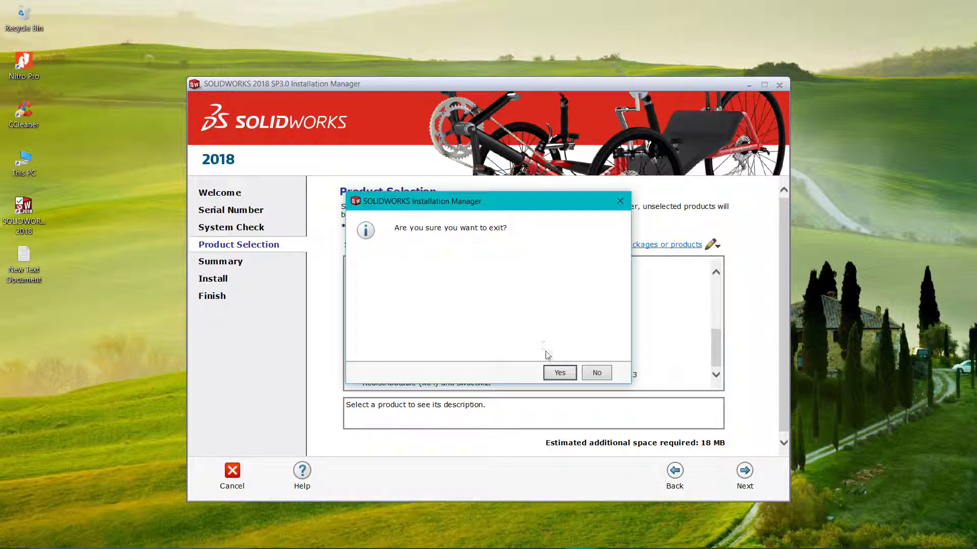
left_click(559, 373)
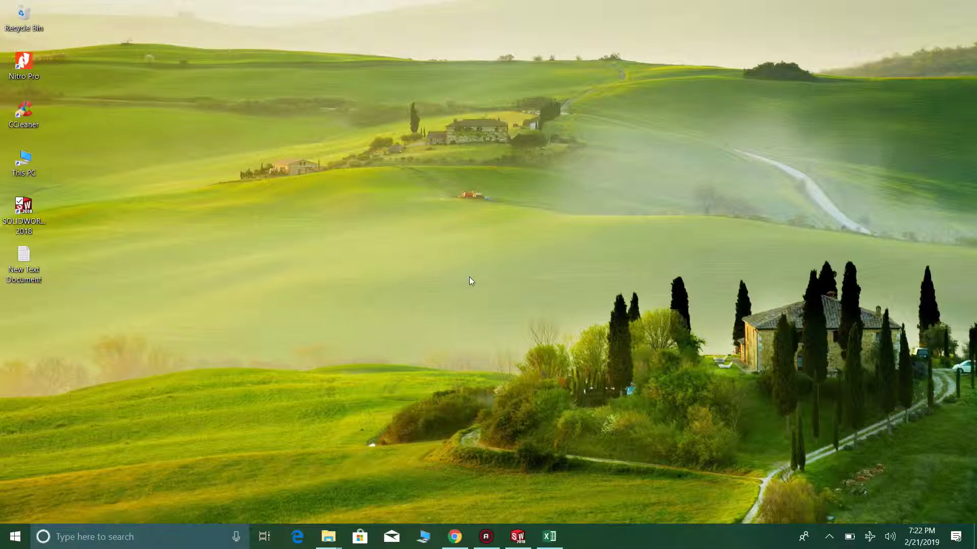